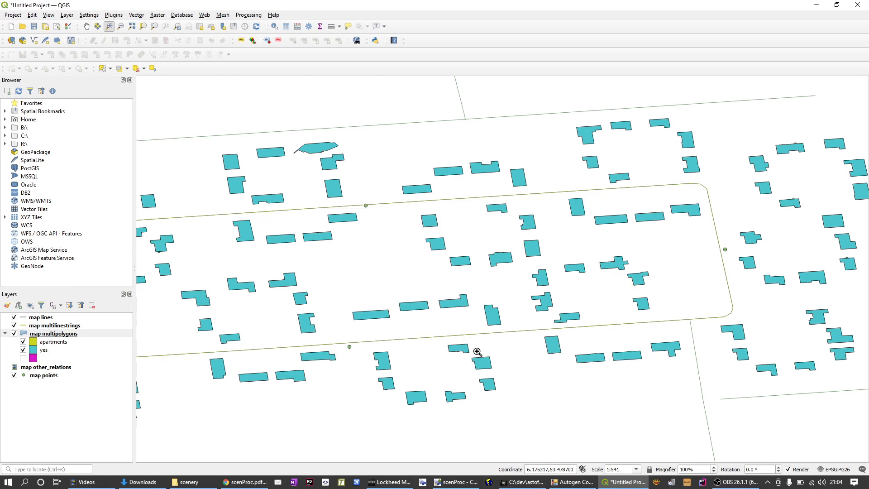
Examine the annotated autogen buildings over the aerial image, and switch to Prepar3D to inspect them in the simulator
click(532, 486)
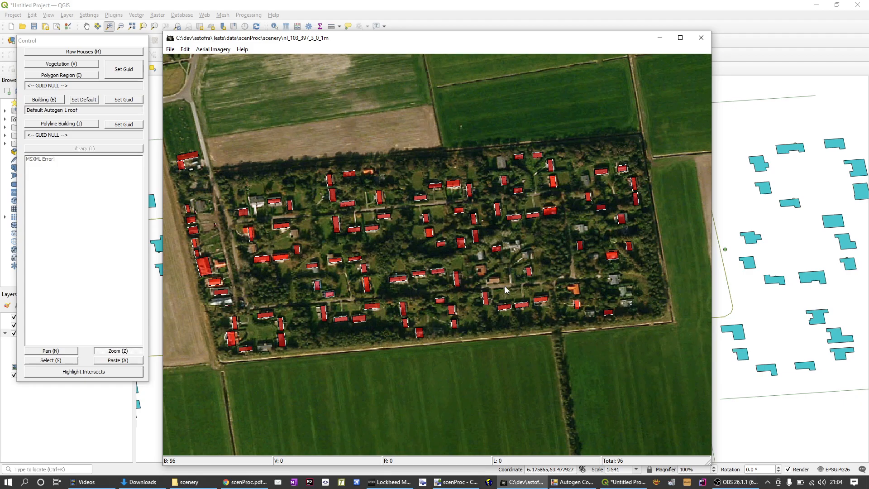
key(alt+Tab)
key(alt+Tab)
key(alt+Tab)
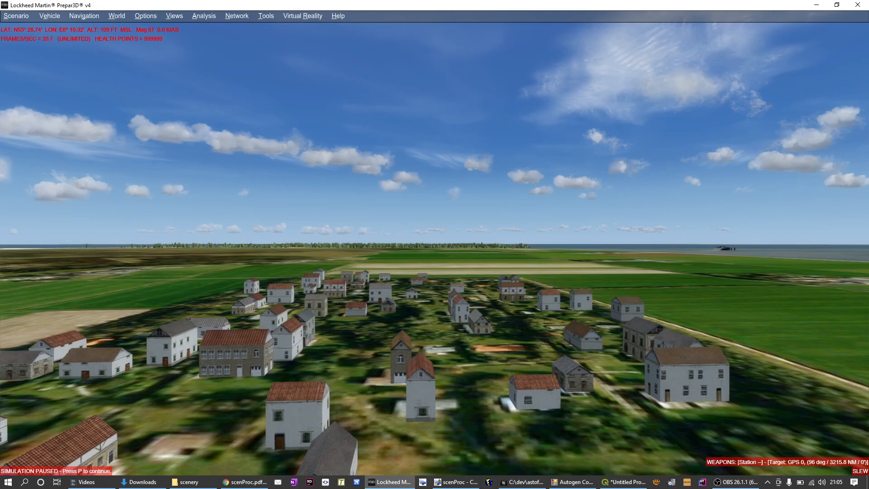
Switch to the scenProc manual in Chrome and read chapter 7 on flat, hipped and gabled roof types for 3D buildings
key(alt+Tab)
key(alt+Tab)
key(alt+Tab)
key(alt+Tab)
key(alt+Tab)
key(alt+Tab)
key(alt+Tab)
key(alt+Tab)
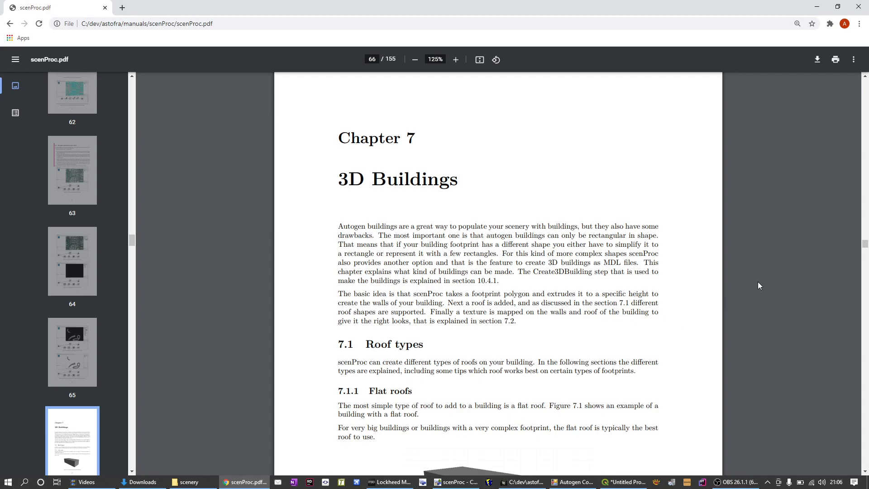
scroll(685, 309, down, 2)
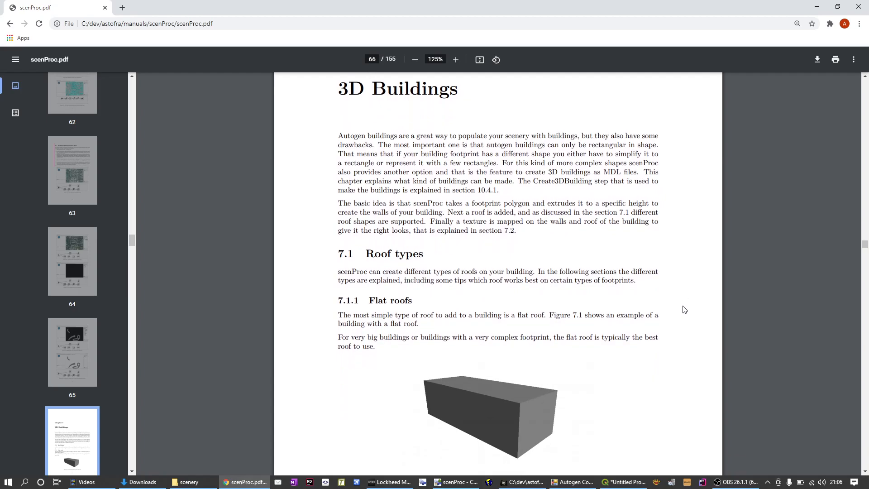
scroll(684, 310, down, 2)
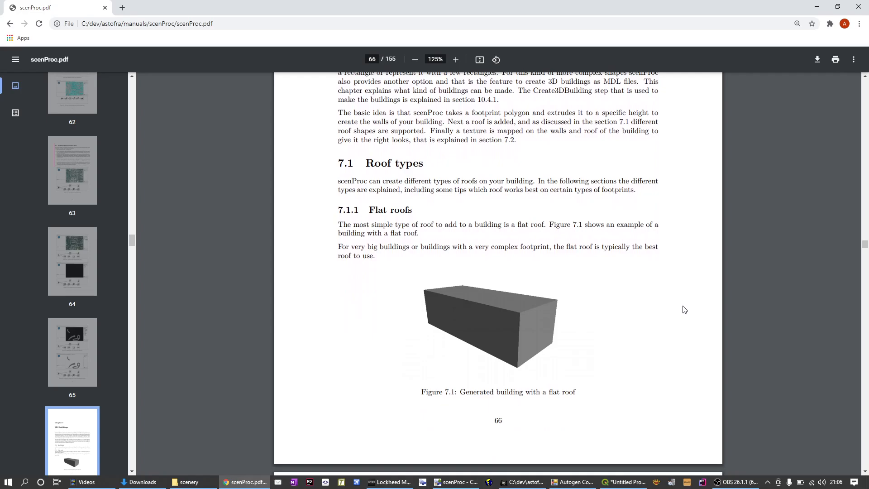
scroll(684, 310, down, 5)
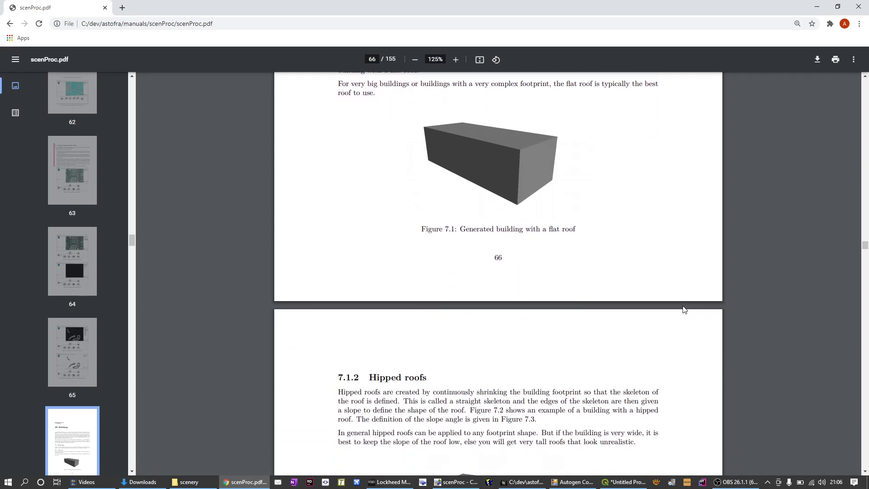
scroll(684, 310, down, 2)
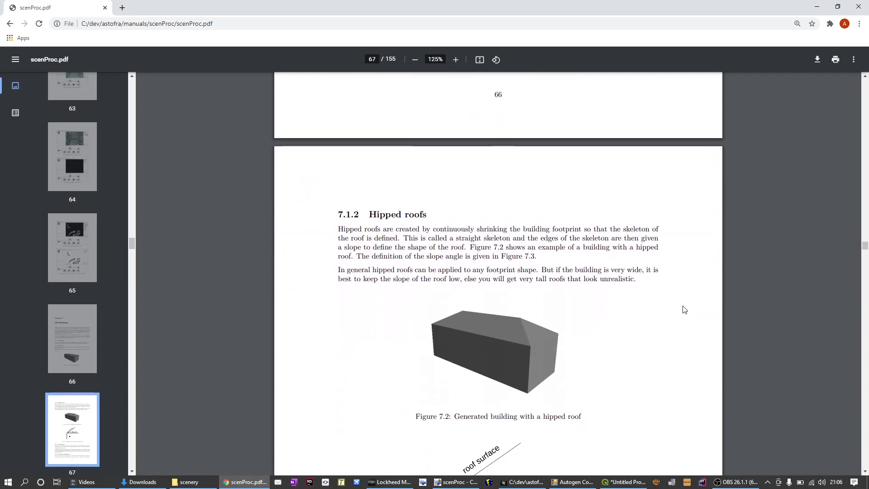
scroll(579, 338, down, 6)
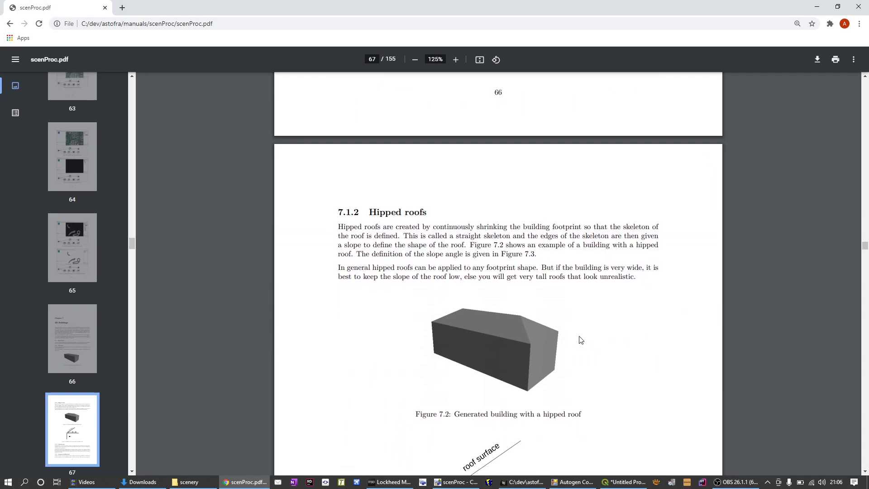
scroll(579, 338, down, 8)
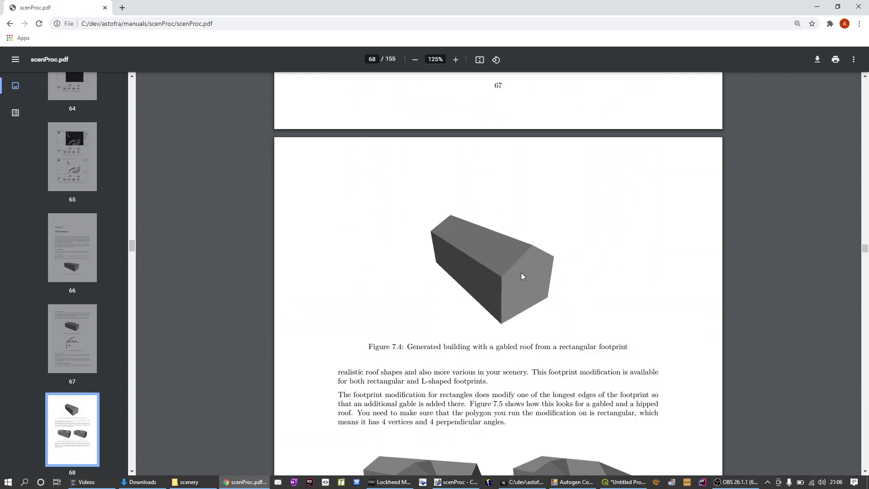
Examine the manual's figures of rectangular and L-shaped buildings with an extra gable
scroll(523, 299, down, 3)
scroll(526, 302, down, 2)
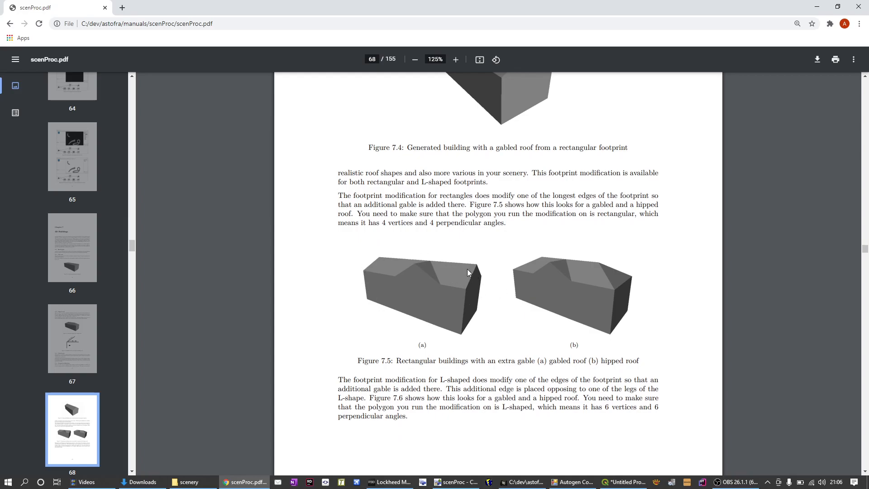
scroll(414, 267, up, 3)
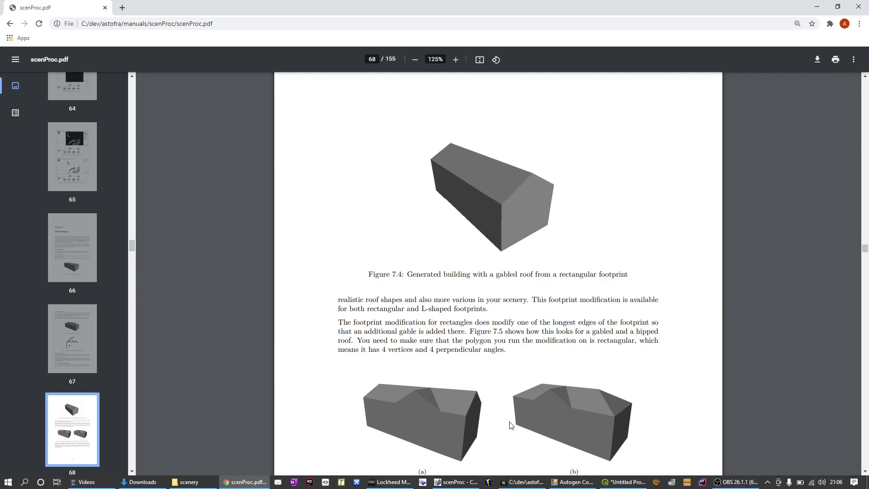
scroll(523, 422, down, 5)
scroll(511, 426, down, 10)
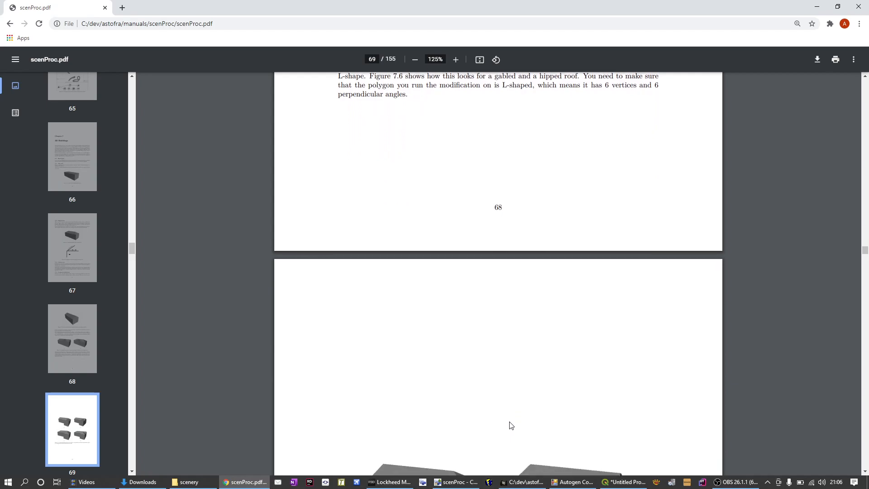
scroll(511, 425, down, 2)
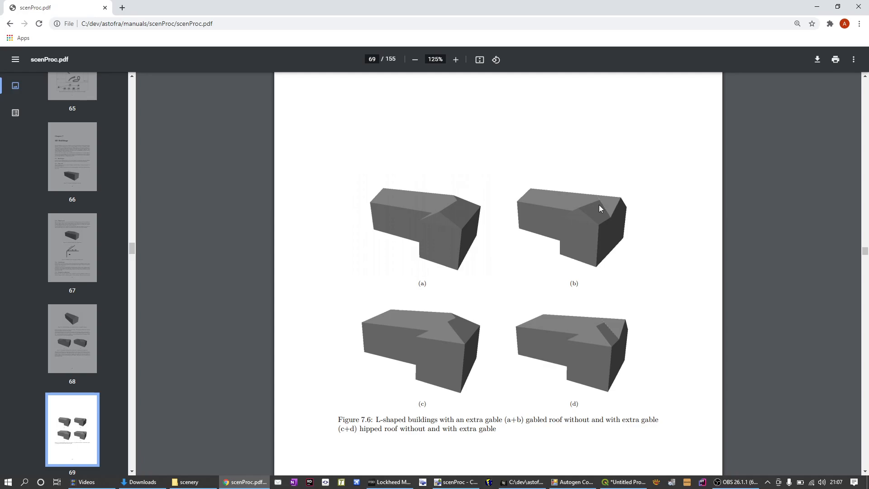
Switch to scenProc and examine the Create3DBuilding step for GABLED roofs, reading its argument help and the FNUMVERT attribute description
key(alt+Tab)
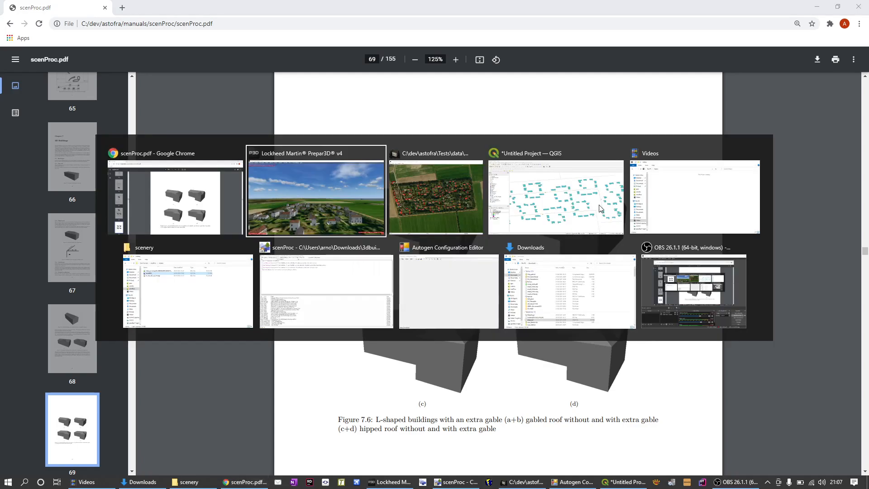
key(alt+Tab)
key(alt+Tab)
key(alt+Tab)
key(alt+Tab)
key(alt+Tab)
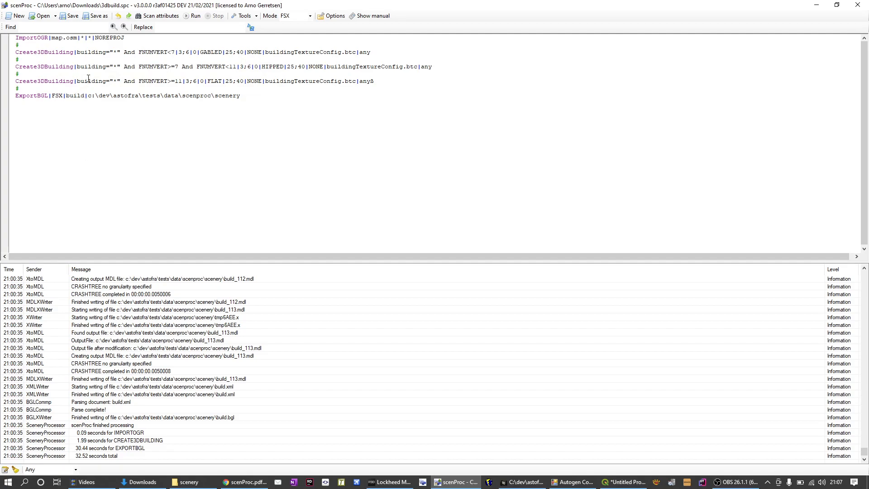
mouse_move(95, 53)
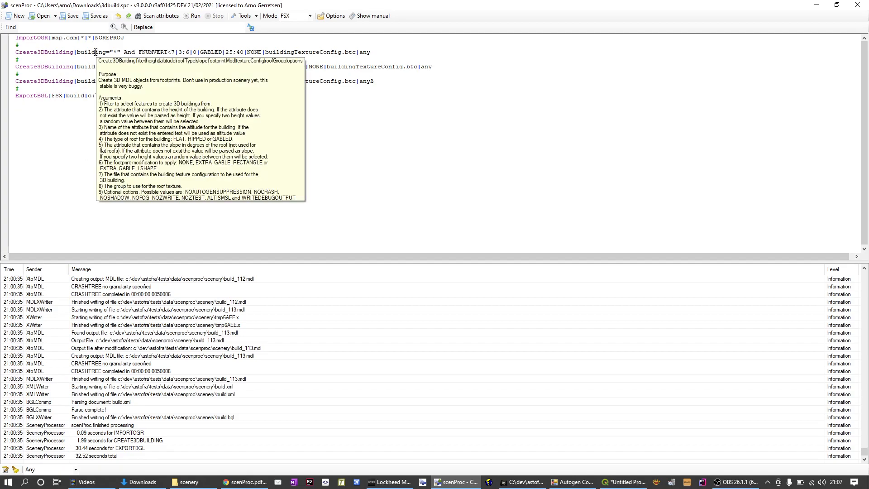
mouse_move(149, 54)
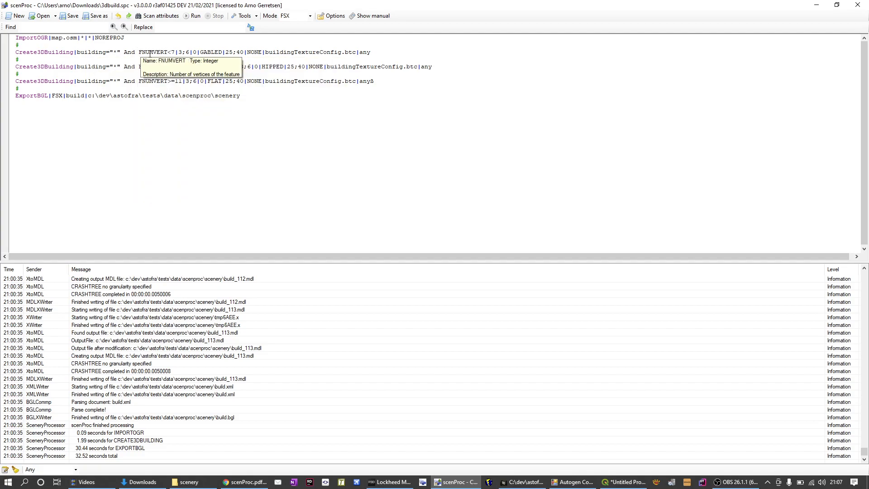
mouse_move(70, 38)
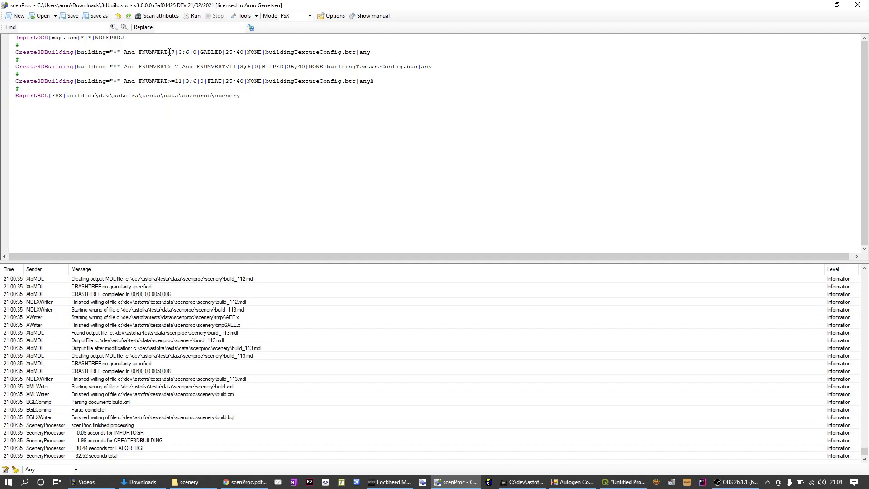
mouse_move(217, 54)
mouse_move(240, 53)
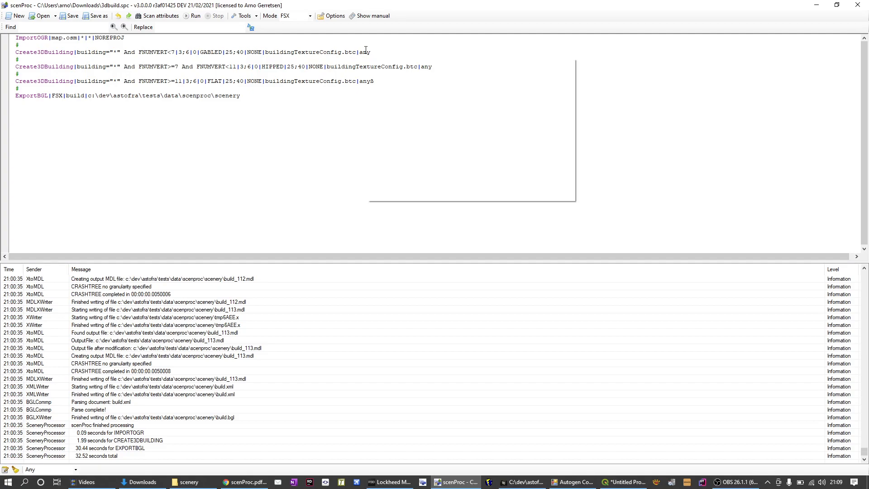
mouse_move(366, 51)
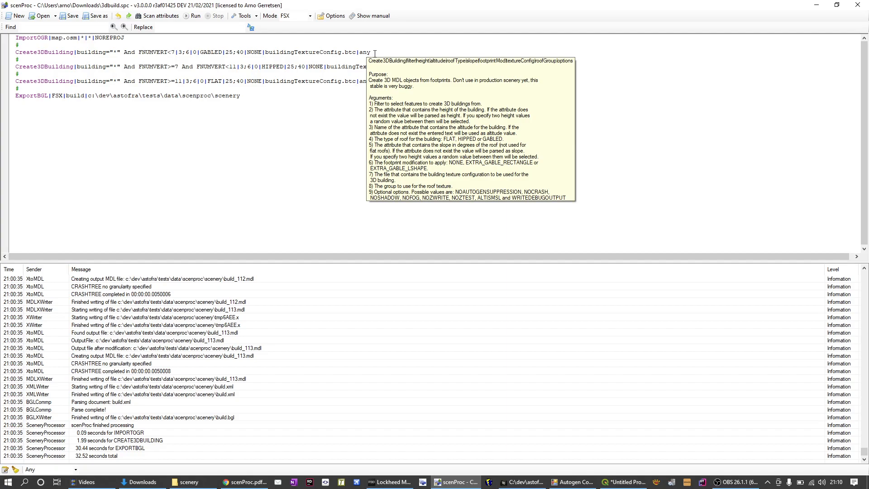
click(390, 52)
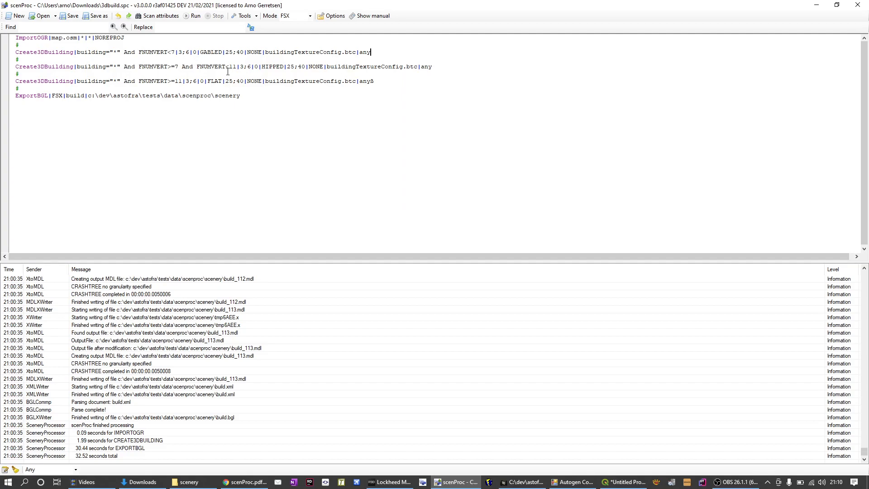
Run the 3dbuild.spc script to export the 3D buildings, and open the scenery output folder
mouse_move(325, 79)
mouse_move(34, 95)
click(192, 16)
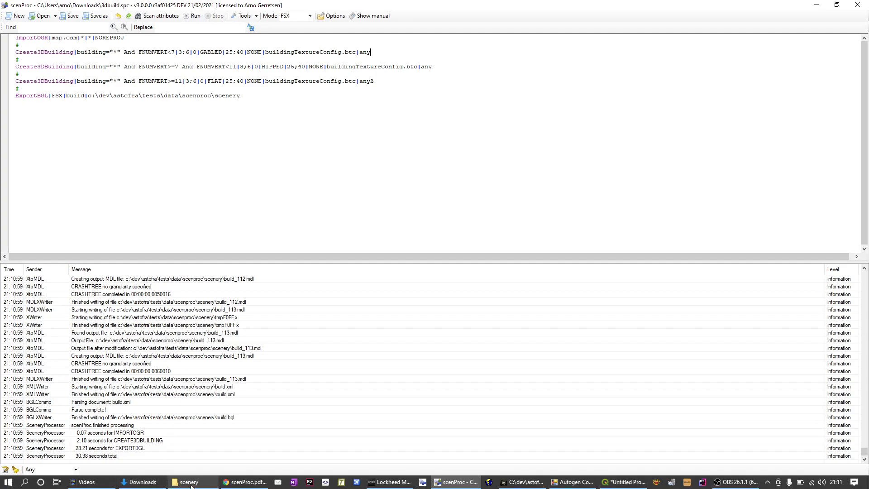
click(191, 485)
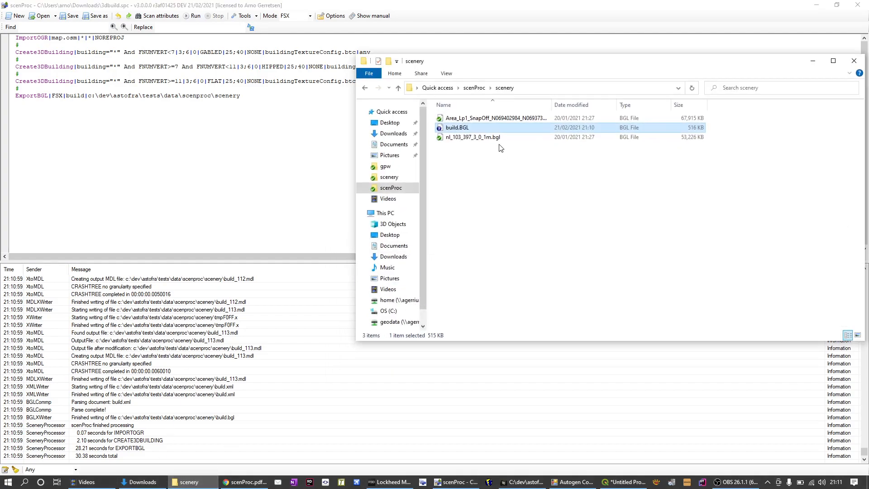
click(475, 89)
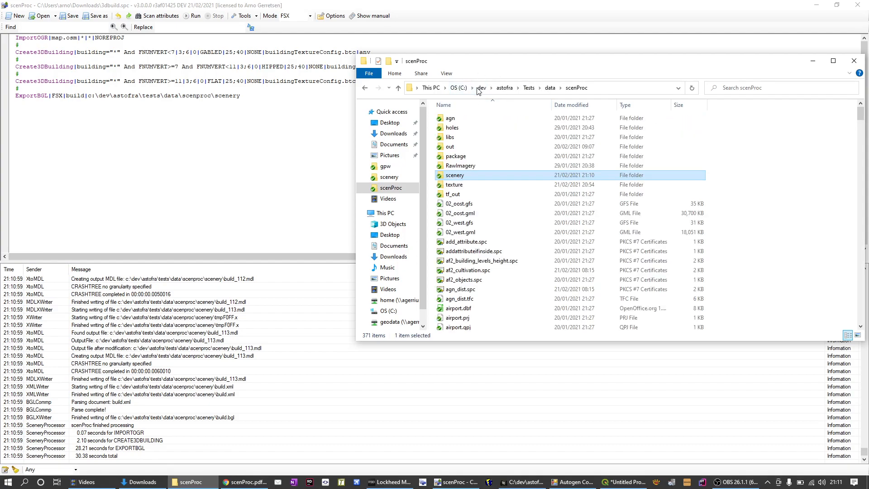
key(Down)
key(Return)
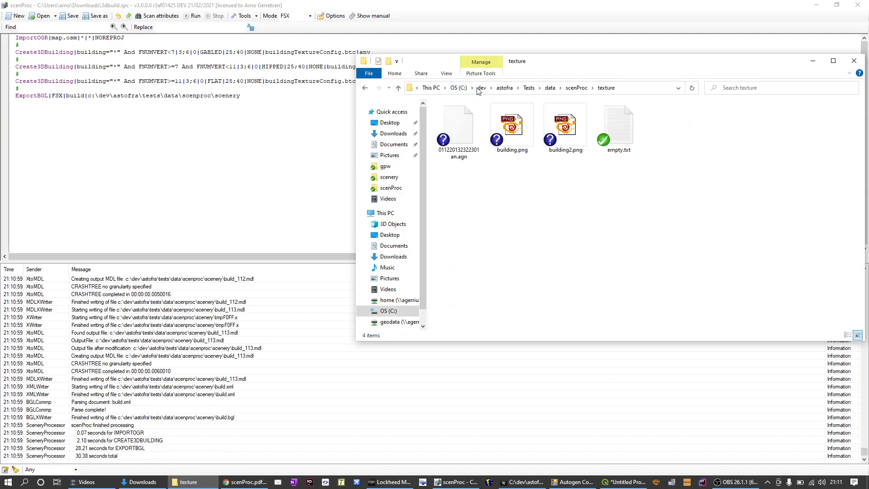
click(473, 123)
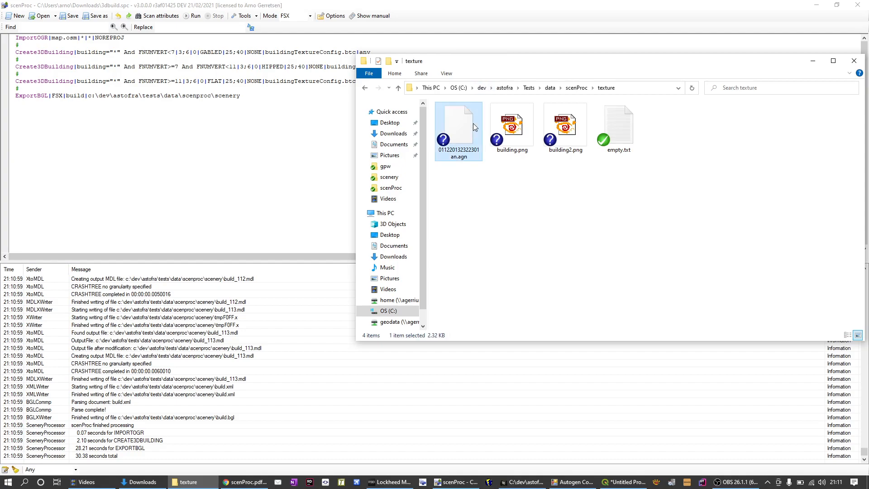
key(Delete)
Switch to Prepar3D and reload the scenery through the Scenery Library to load the generated 3D buildings
key(alt+Tab)
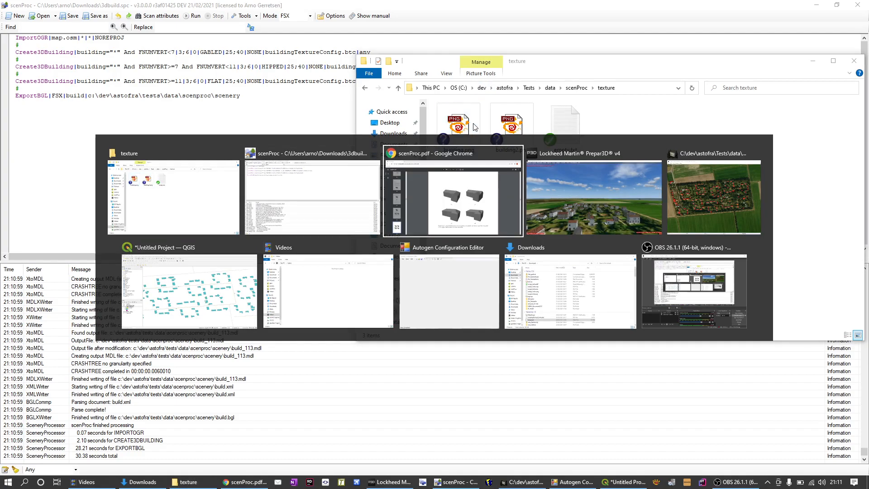
key(alt)
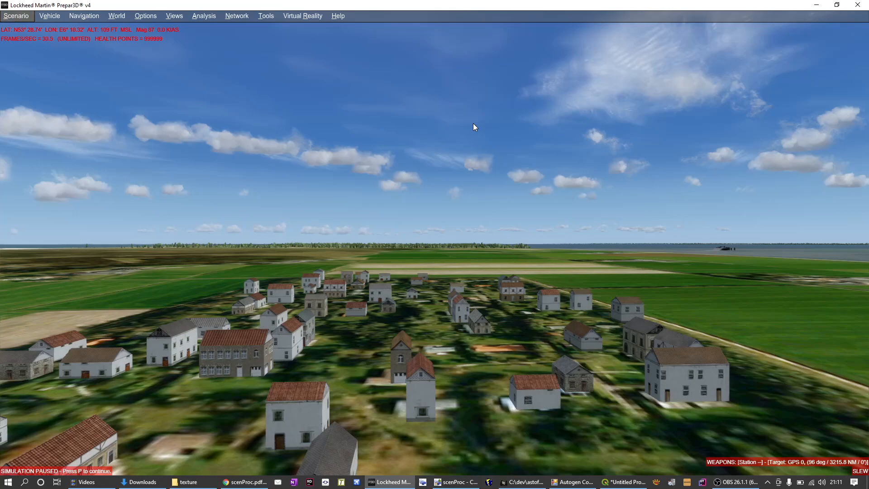
key(w)
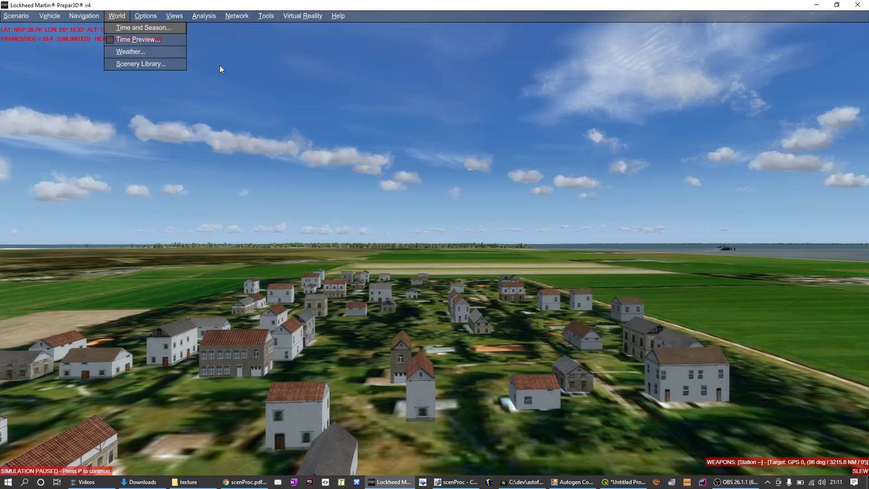
click(172, 63)
click(631, 404)
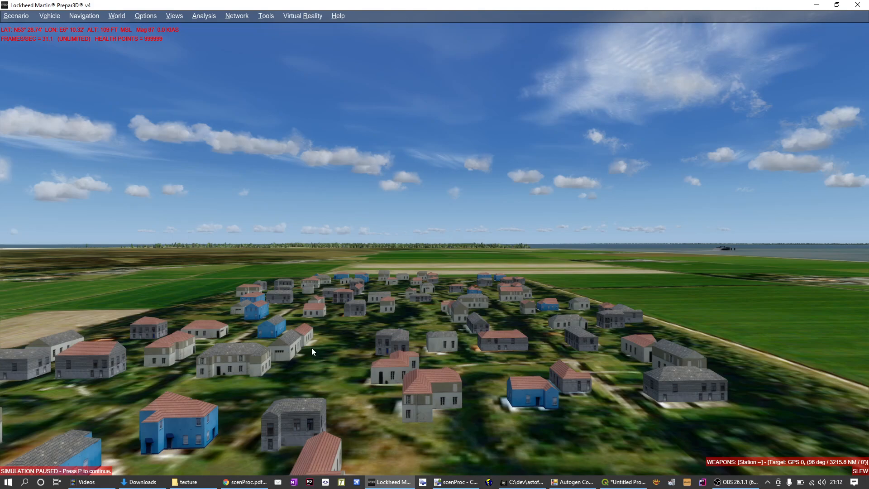
Exit Prepar3D and confirm quitting the simulator
key(Escape)
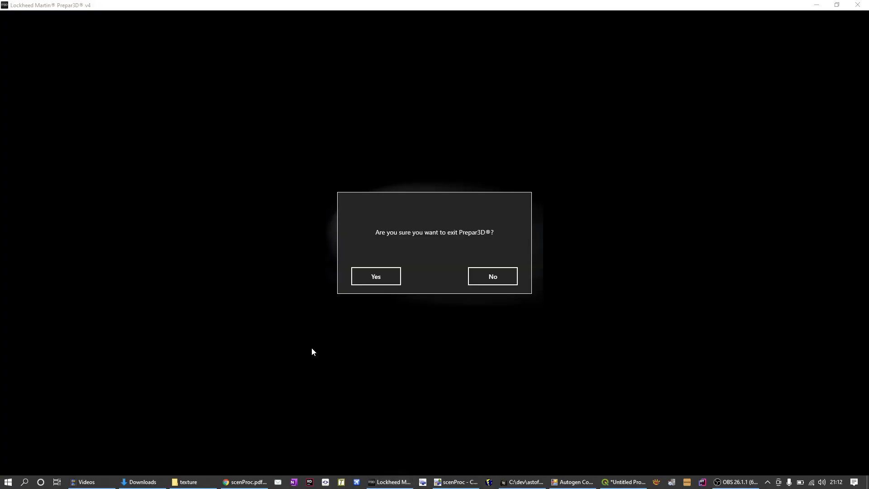
click(368, 283)
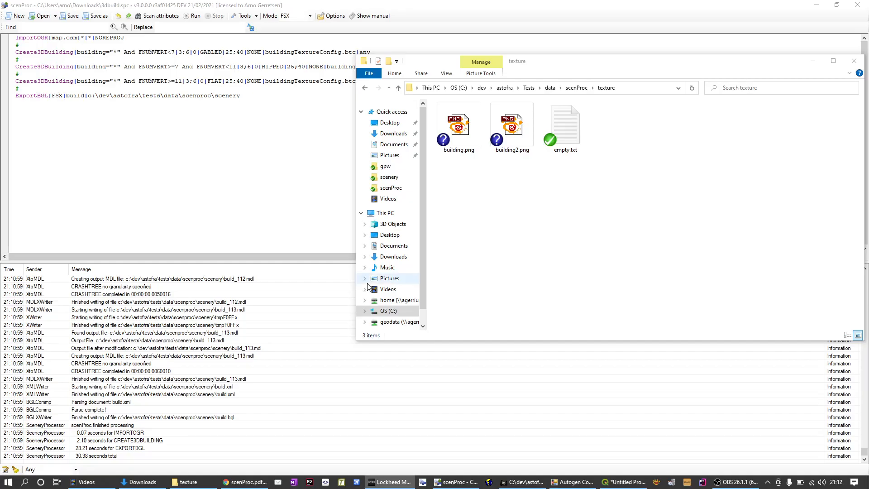
Minimise the texture folder window and open the Building Texture Configuration Editor from scenProc
click(813, 60)
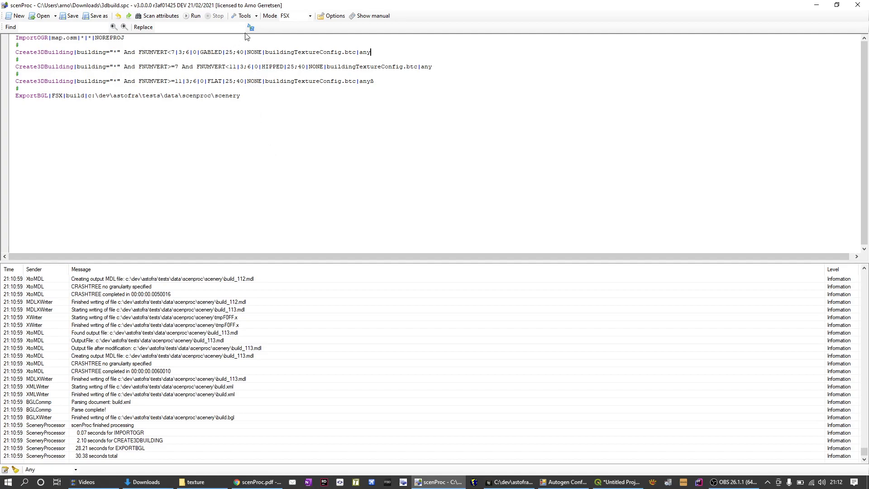
click(257, 17)
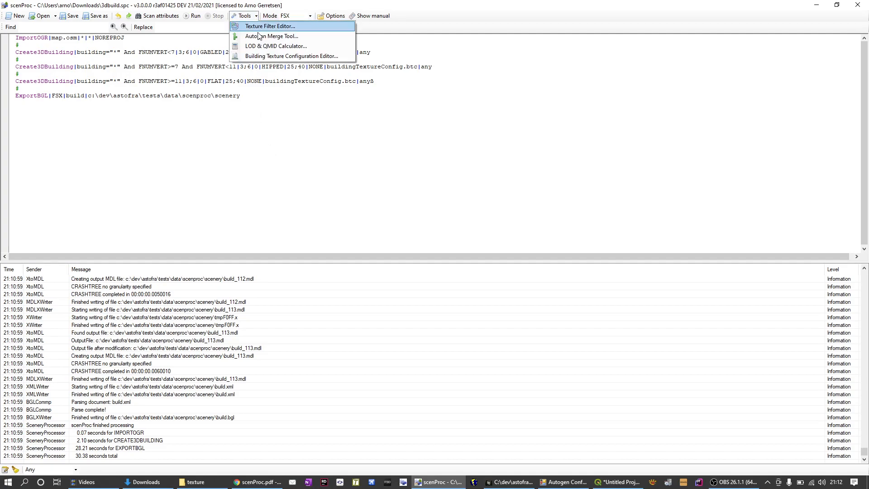
click(259, 56)
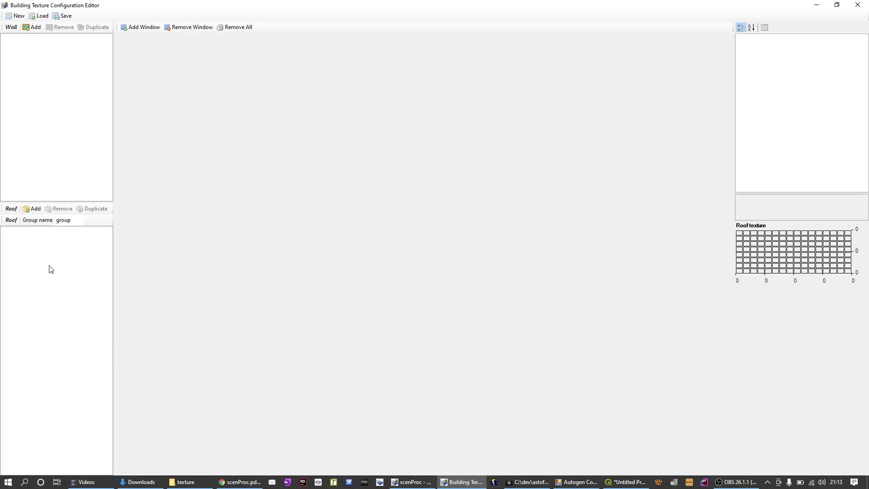
Add building.png from the Downloads folder as a wall texture
click(67, 220)
click(54, 258)
click(37, 27)
text(build)
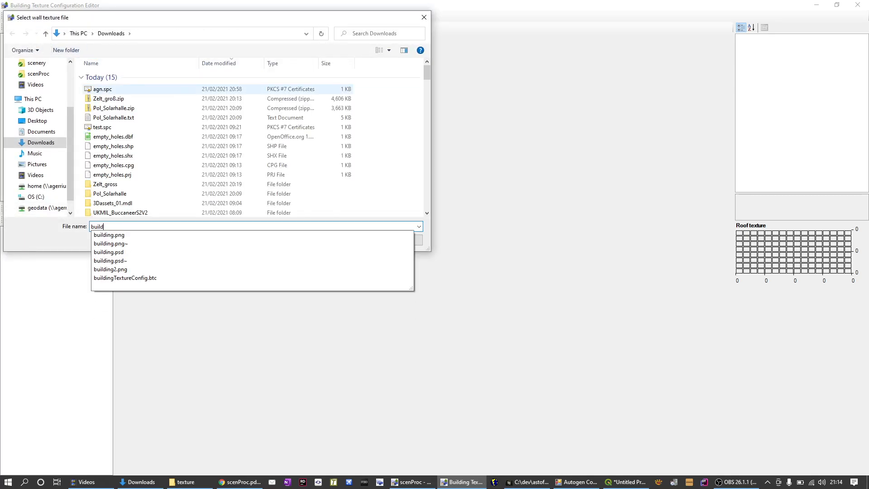
key(Down)
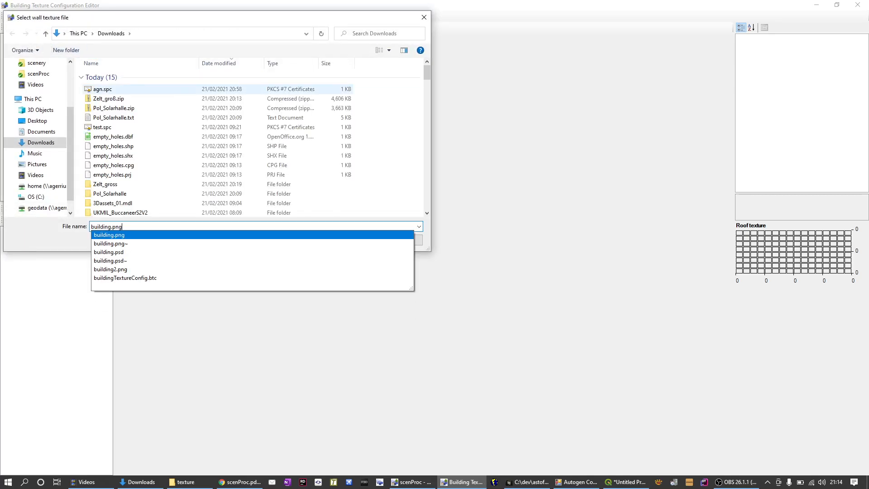
key(Return)
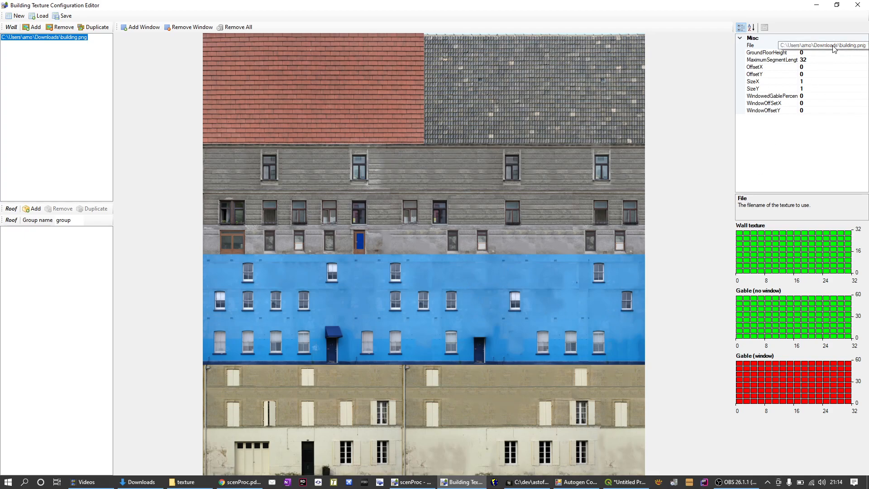
Limit the wall texture to the blue facade by setting SizeY to 0.25 and OffsetY to 0.25
click(813, 90)
key(BackSpace)
text(0.25)
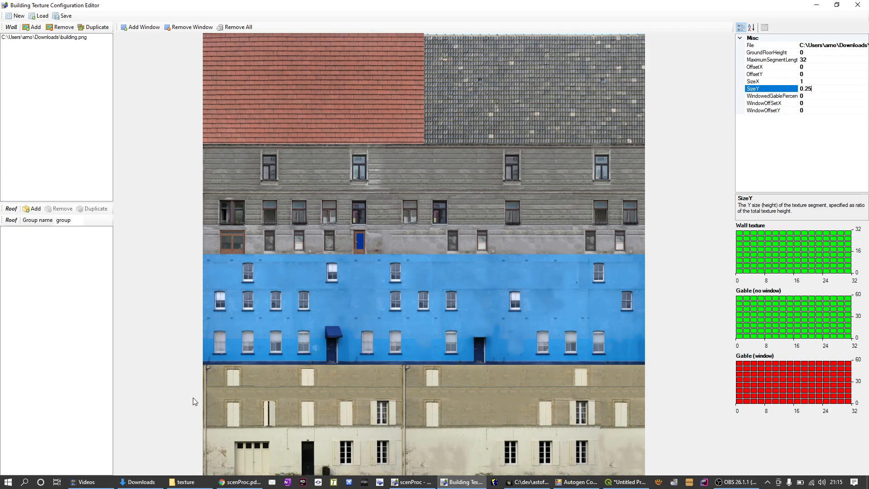
click(812, 73)
text(0.25)
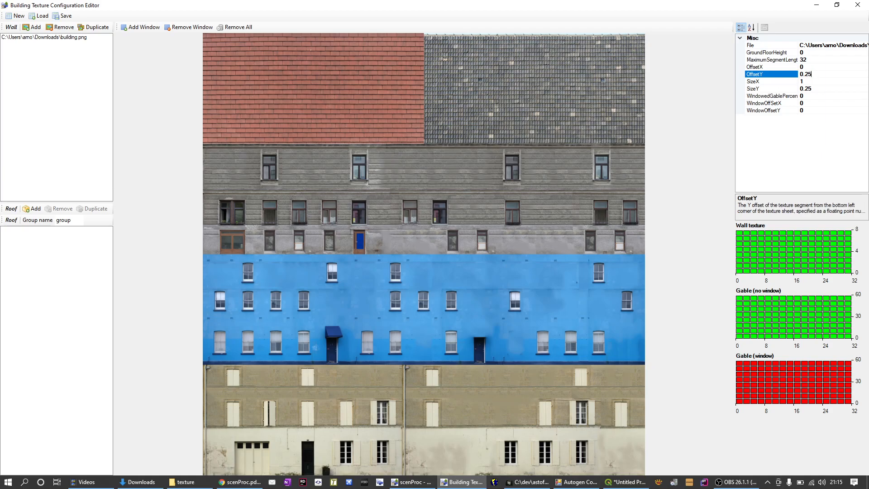
click(22, 38)
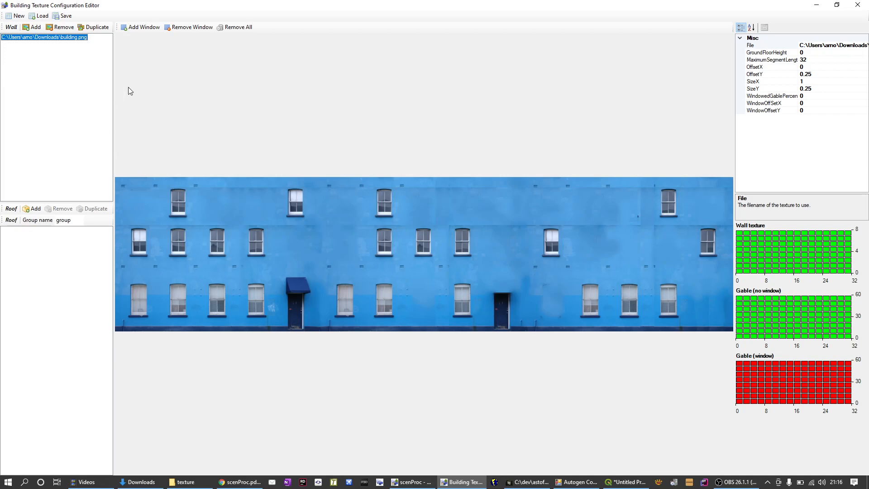
Mark window areas on the blue facade around three adjacent ground-floor windows and the door with the awning
click(142, 29)
drag(262, 288, 265, 284)
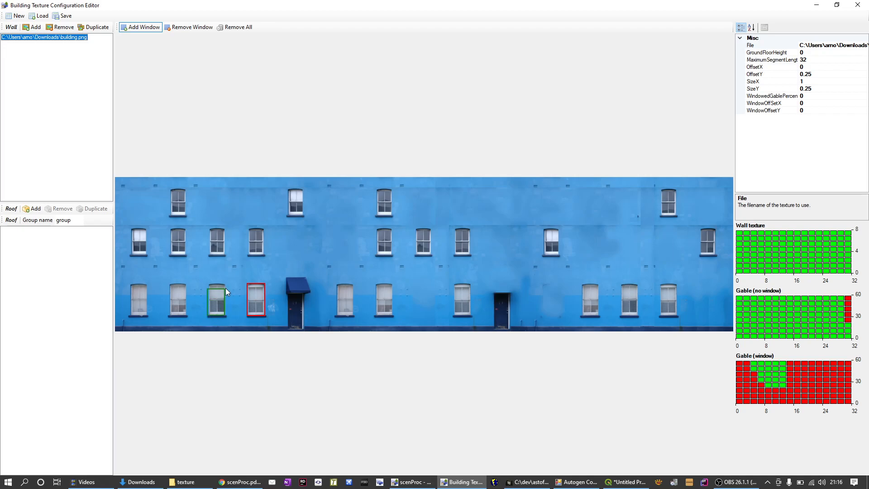
drag(226, 283, 227, 280)
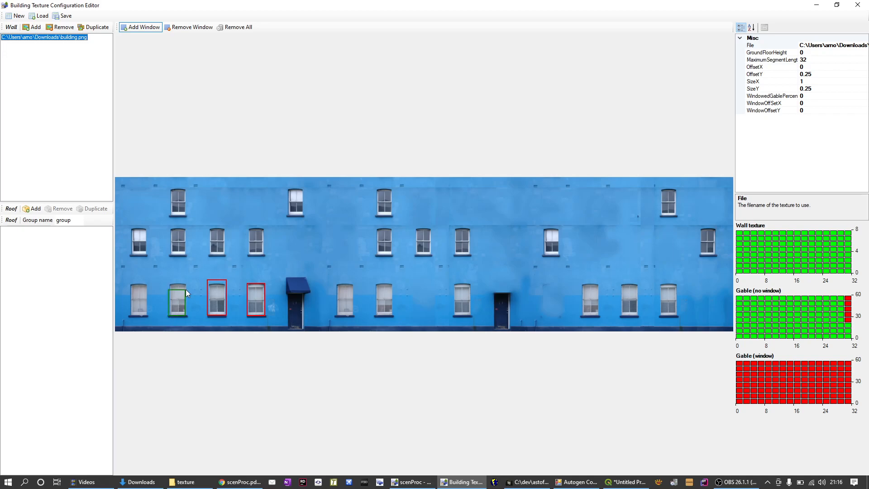
drag(186, 283, 186, 281)
drag(292, 310, 310, 331)
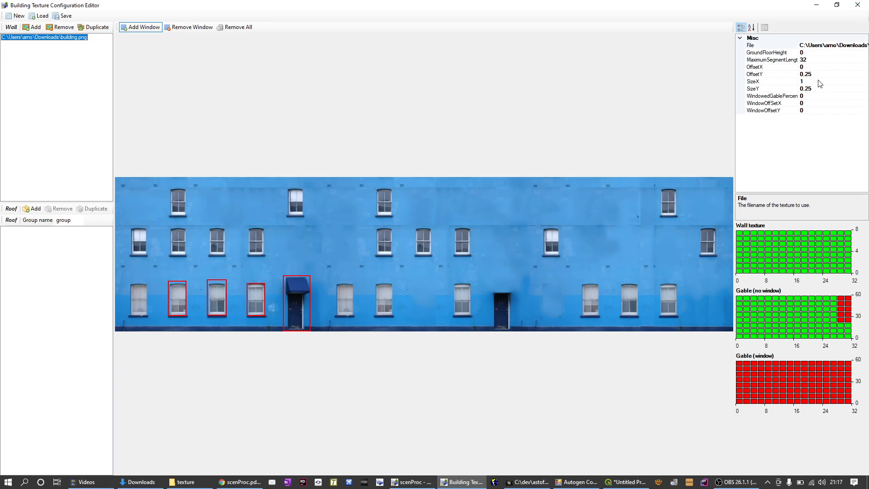
Set WindowOffSetX of the blue wall texture to 0.01
click(812, 104)
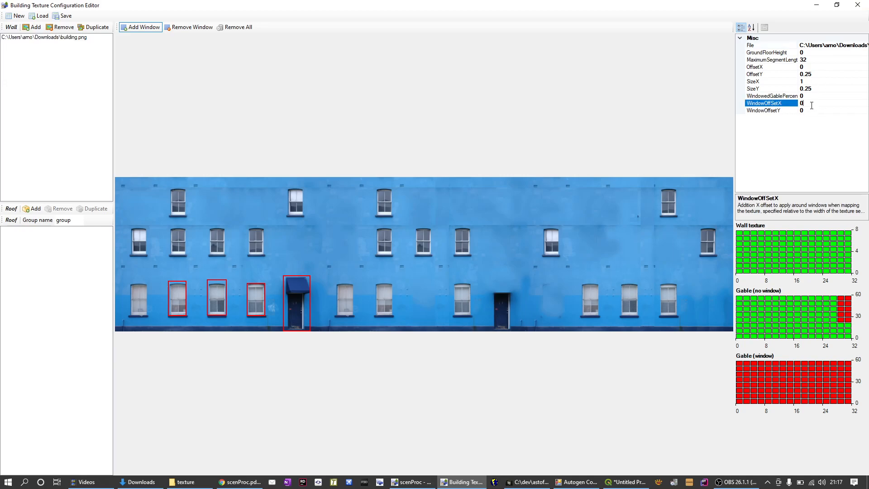
text(.01)
key(Return)
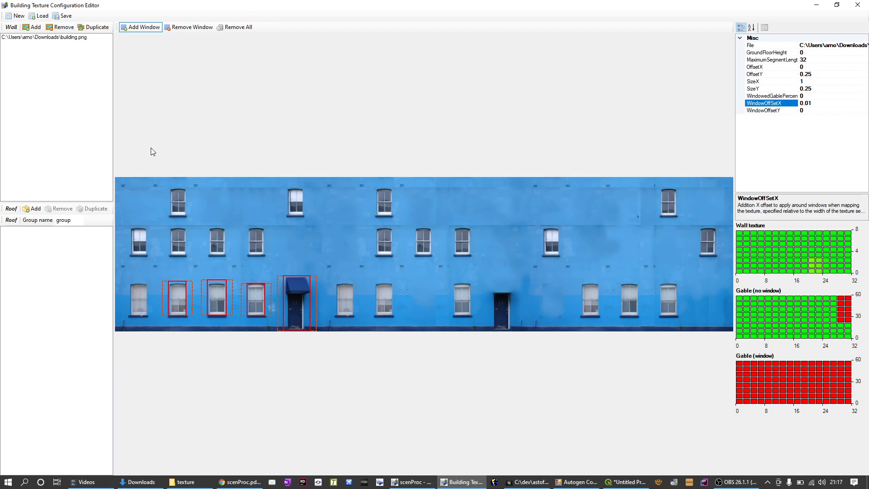
Load the existing building texture configuration buildingTextureConfig.btc from the Downloads folder
click(41, 18)
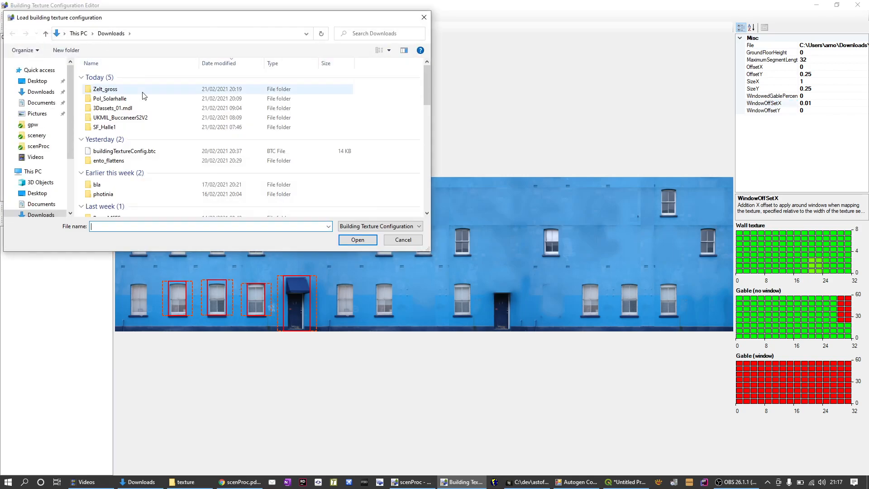
text(buil)
key(Up)
key(Return)
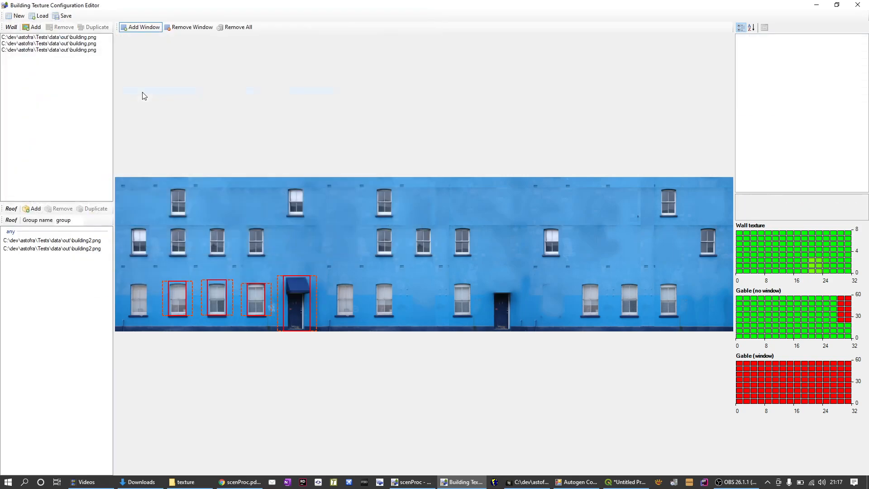
Review the three wall textures with their GroundFloorHeight and WindowedGablePercentage settings, and look at both roof textures
click(67, 43)
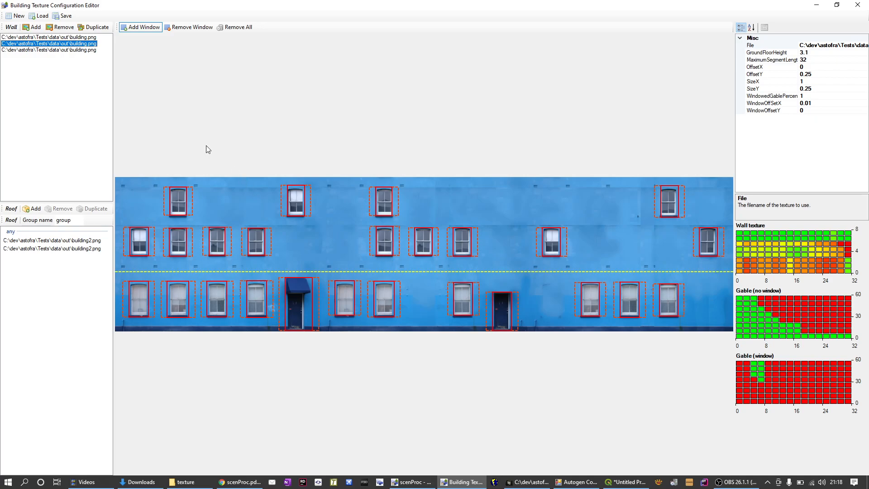
click(71, 38)
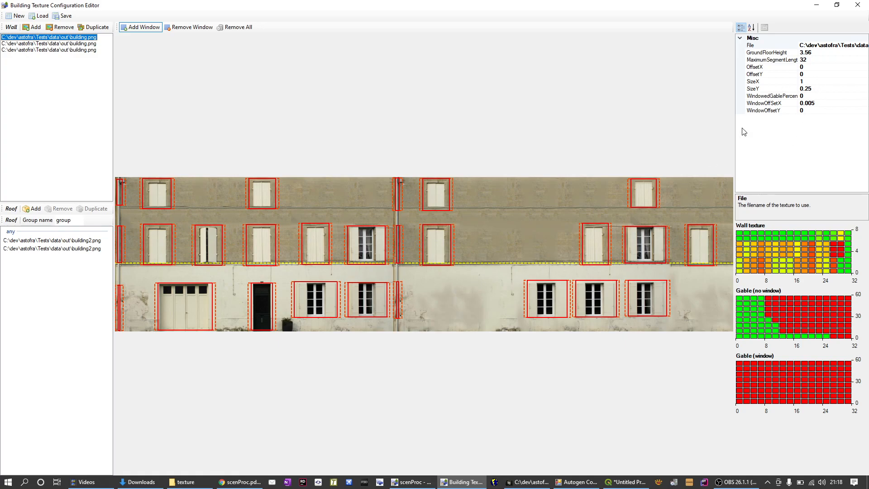
click(810, 53)
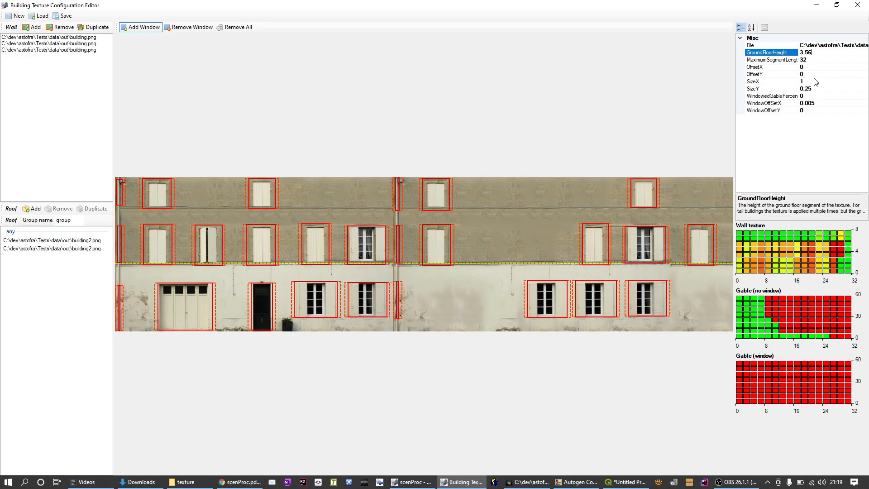
click(811, 97)
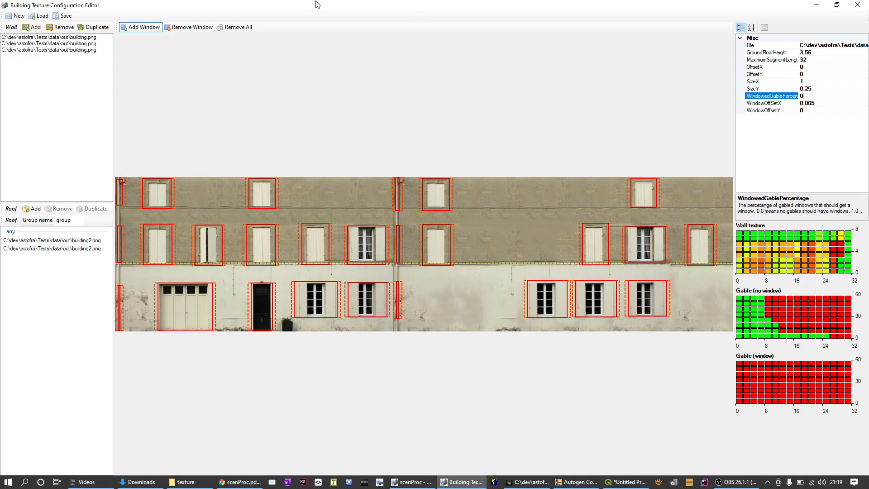
click(70, 44)
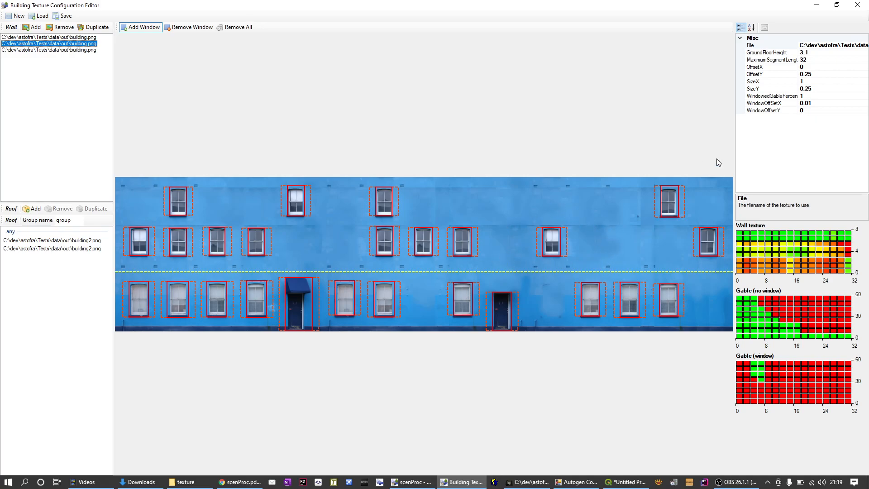
click(809, 96)
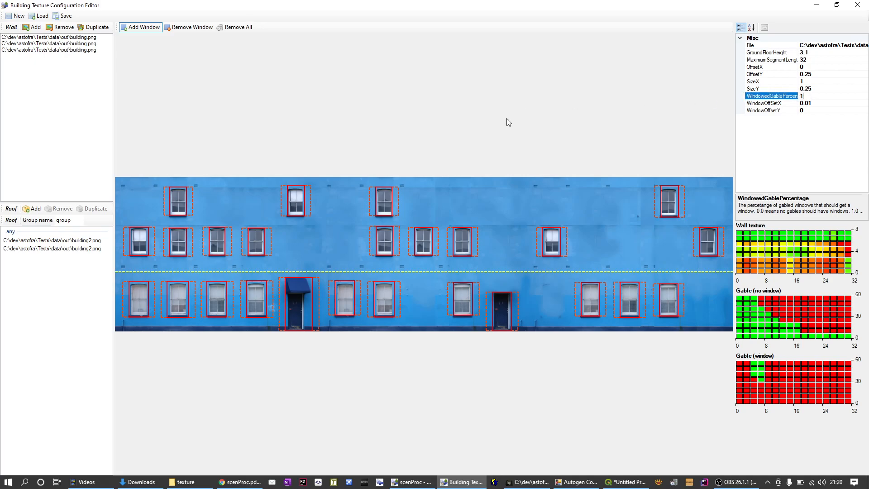
click(69, 38)
click(70, 44)
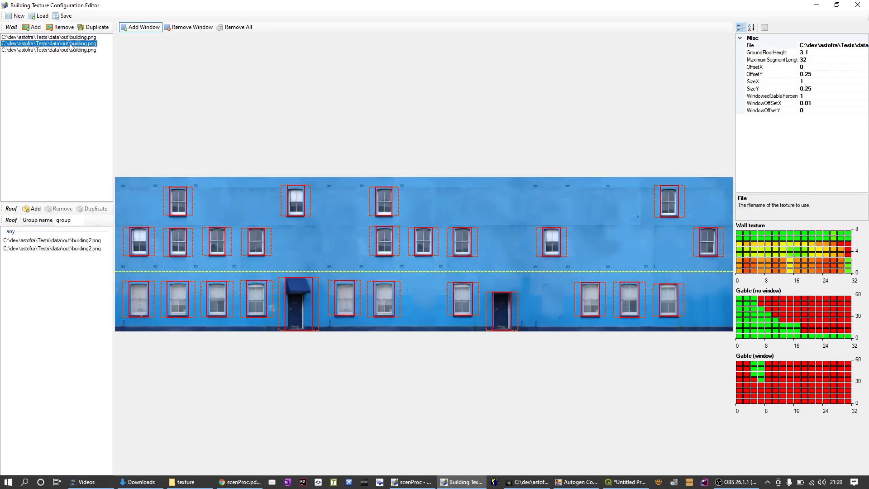
click(72, 50)
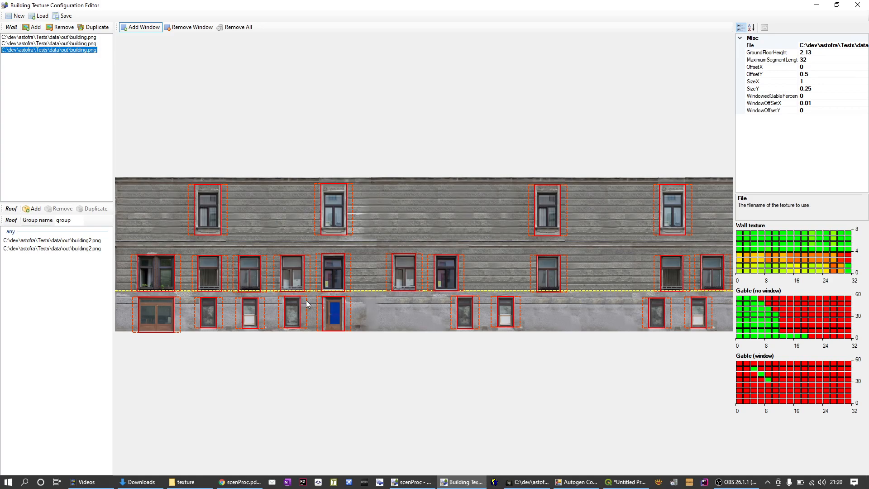
click(54, 242)
click(61, 249)
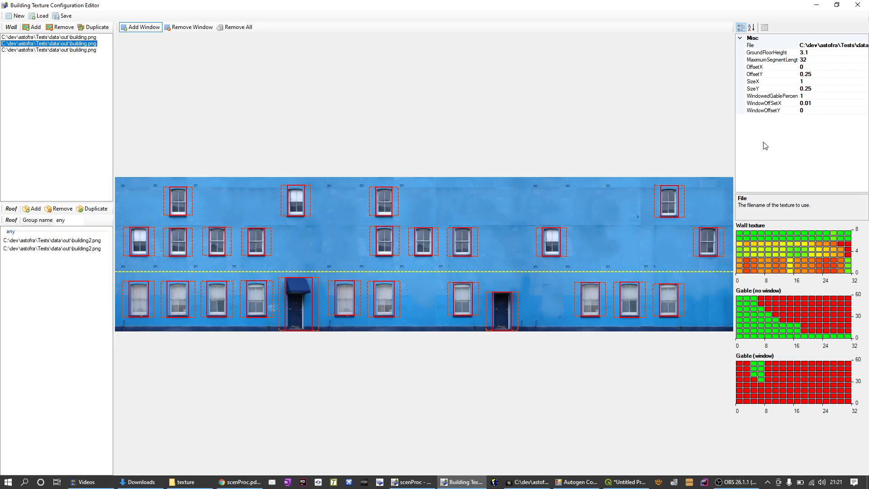
Try a WindowOffSetX of 0 on the blue wall texture and restore it to 0.01
click(818, 103)
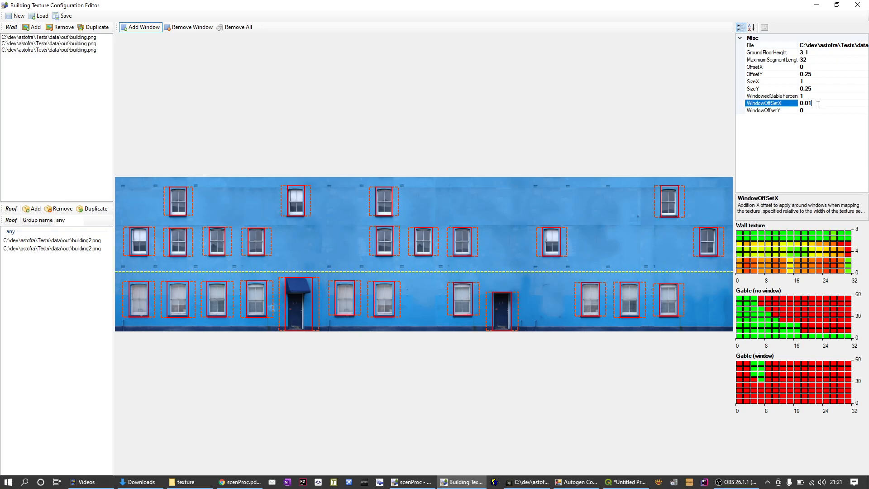
key(BackSpace)
key(BackSpace)
key(BackSpace)
key(Return)
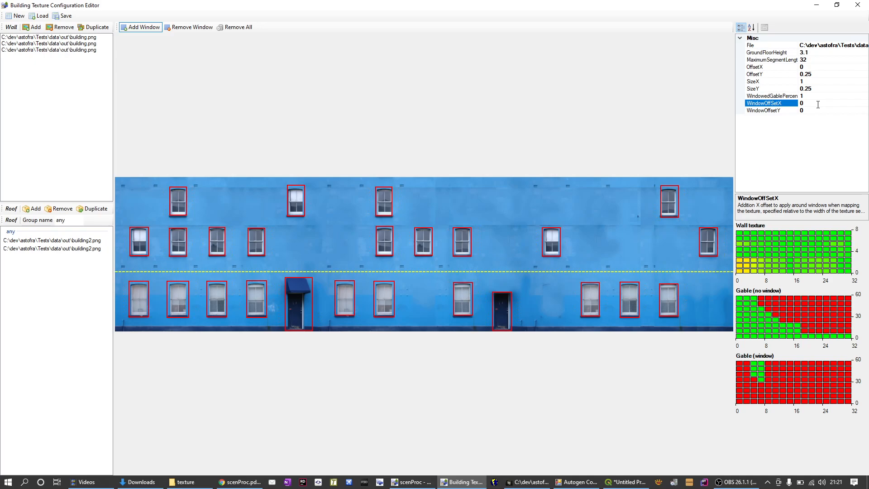
text(.01)
key(Return)
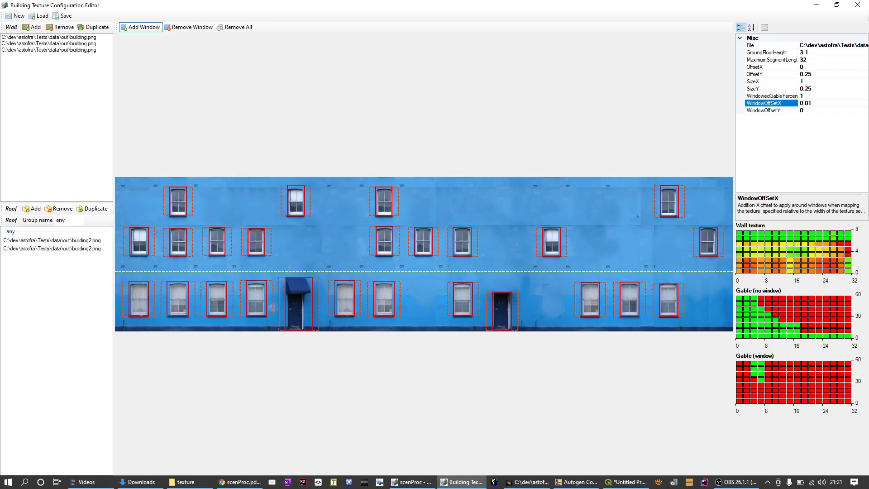